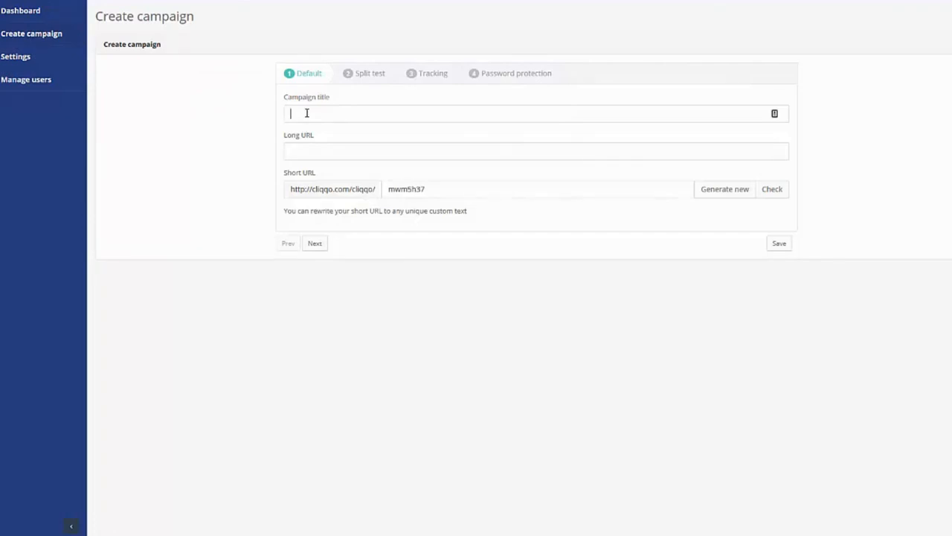
pyautogui.click(306, 113)
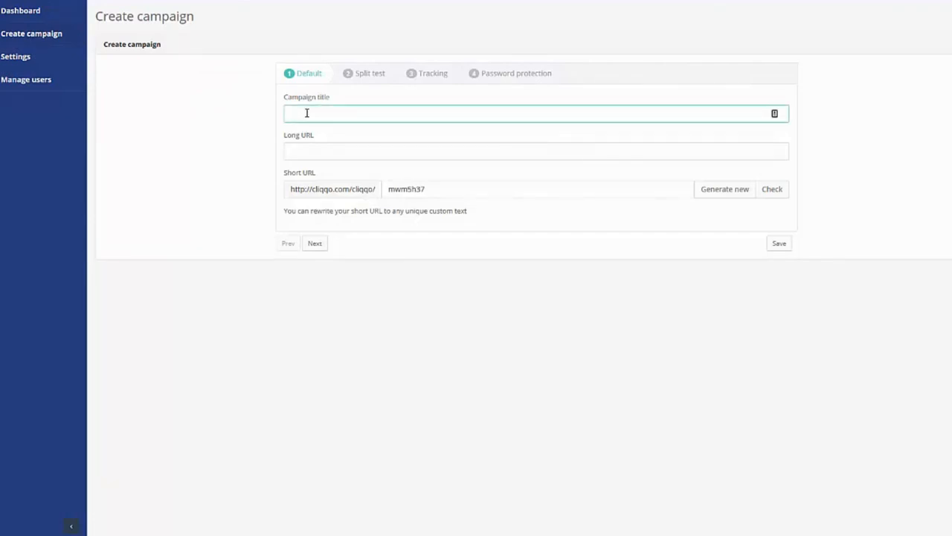
pyautogui.write('Test A')
pyautogui.press('Tab')
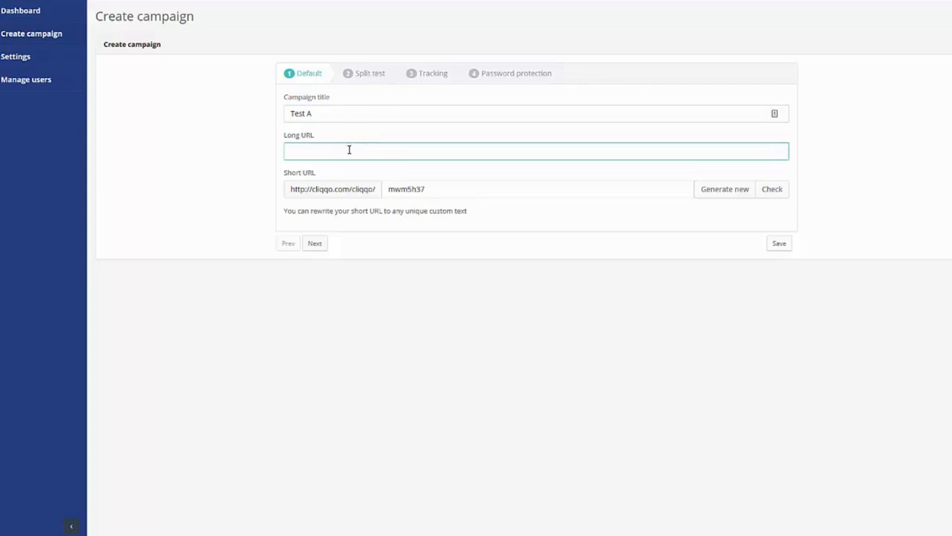
pyautogui.write('http://ne')
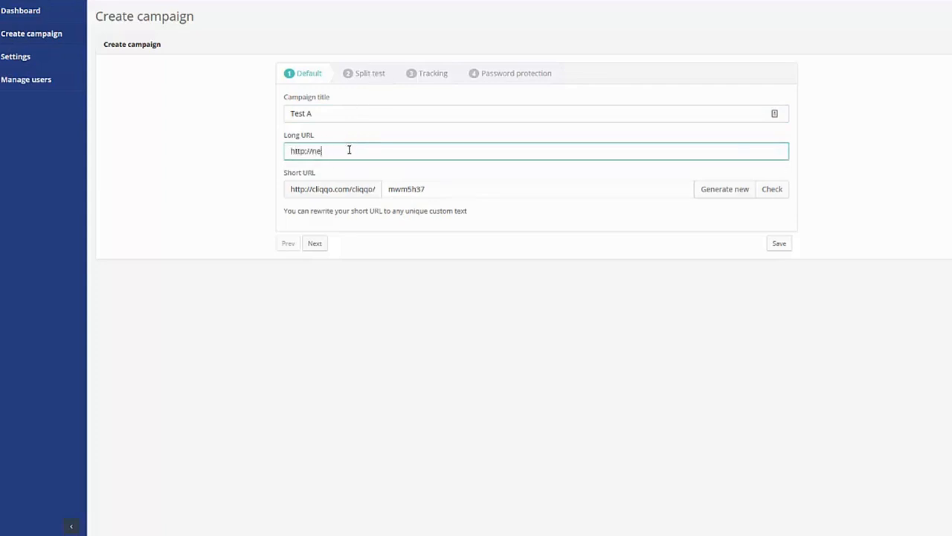
pyautogui.write('ws.bbc.co.uk')
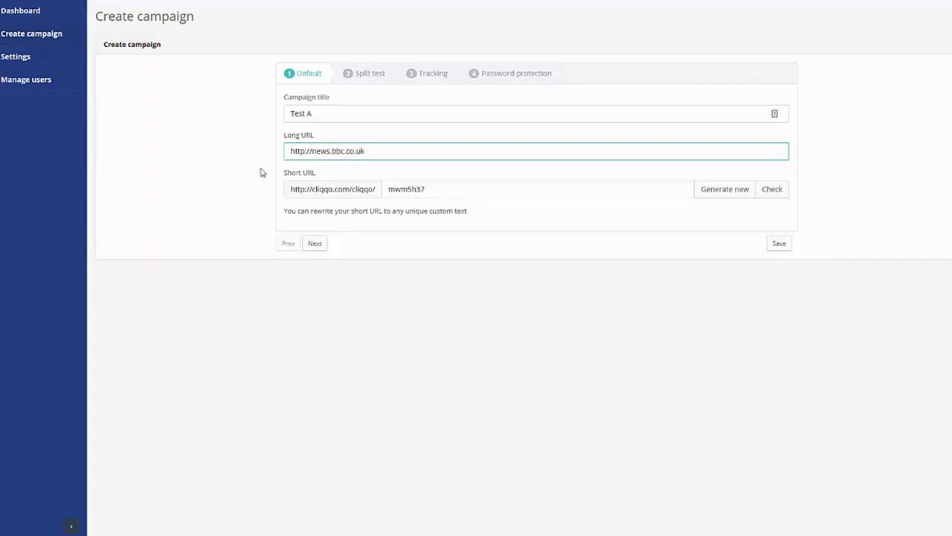
pyautogui.click(207, 178)
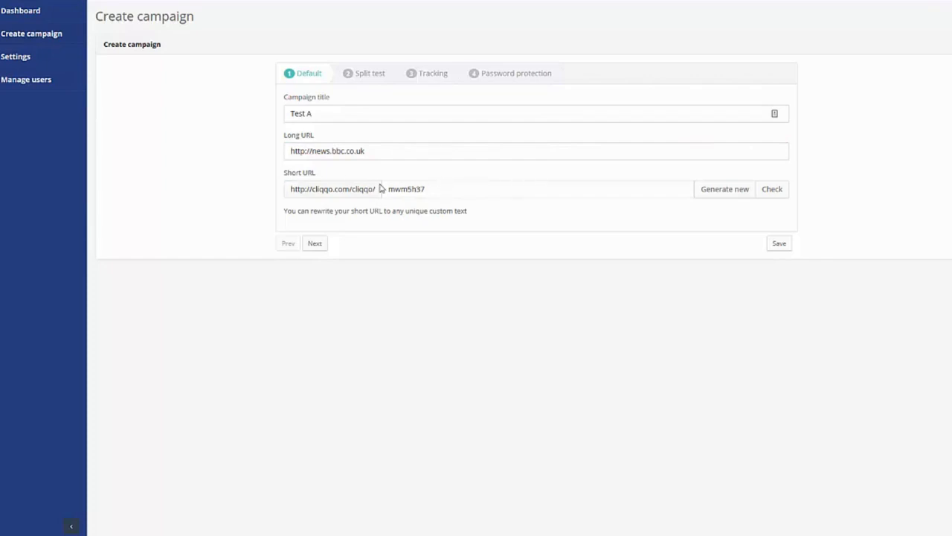
# Step: Replace the generated short URL code mwm5h37 with a custom slug, verify availability, and continue to Split test
pyautogui.click(476, 185)
pyautogui.hotkey('ctrl', 'a')
pyautogui.write('martin')
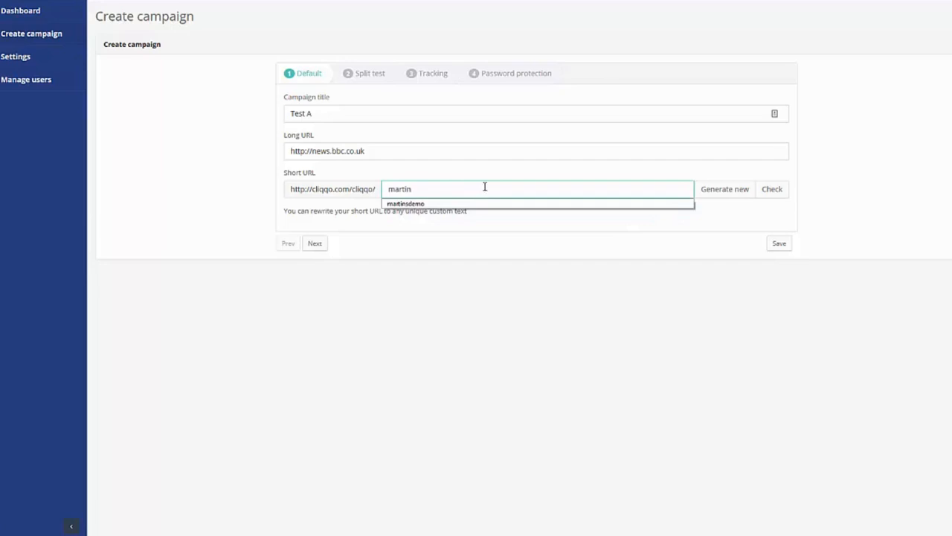
pyautogui.click(529, 174)
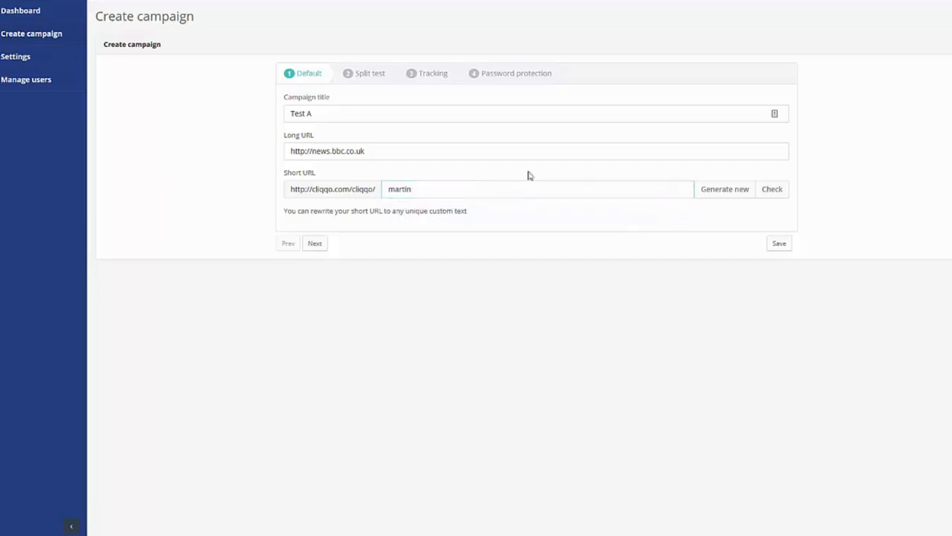
pyautogui.click(774, 190)
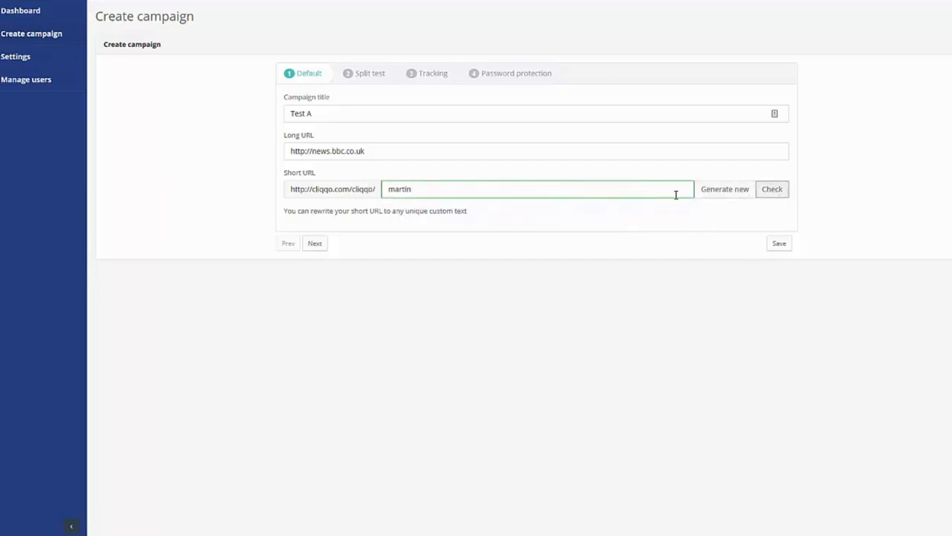
pyautogui.click(315, 244)
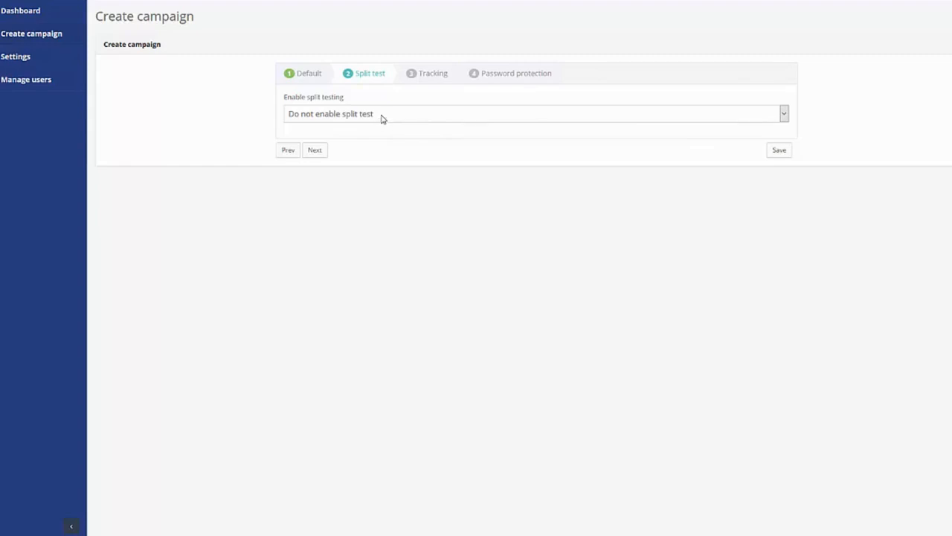
# Step: Keep split testing at 'Do not enable split test' and advance to the Tracking step
pyautogui.click(381, 119)
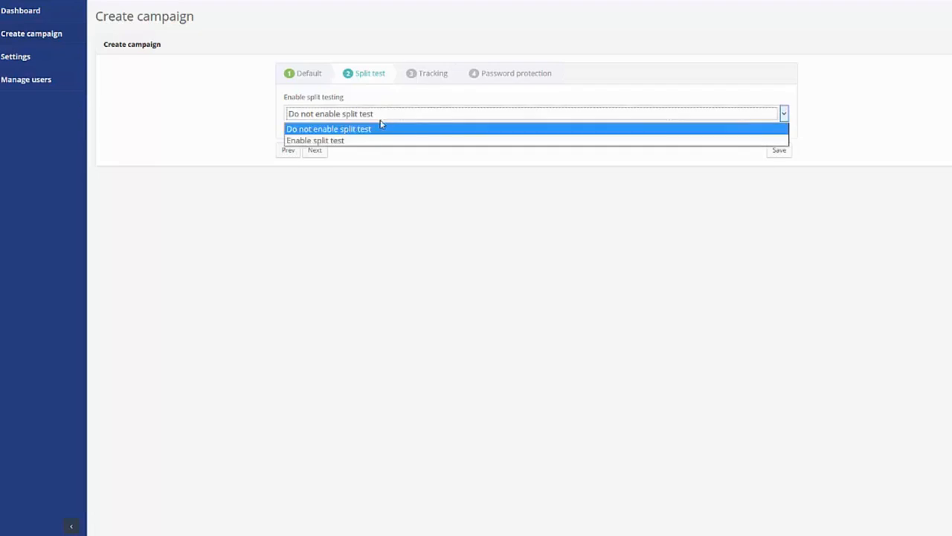
pyautogui.click(347, 141)
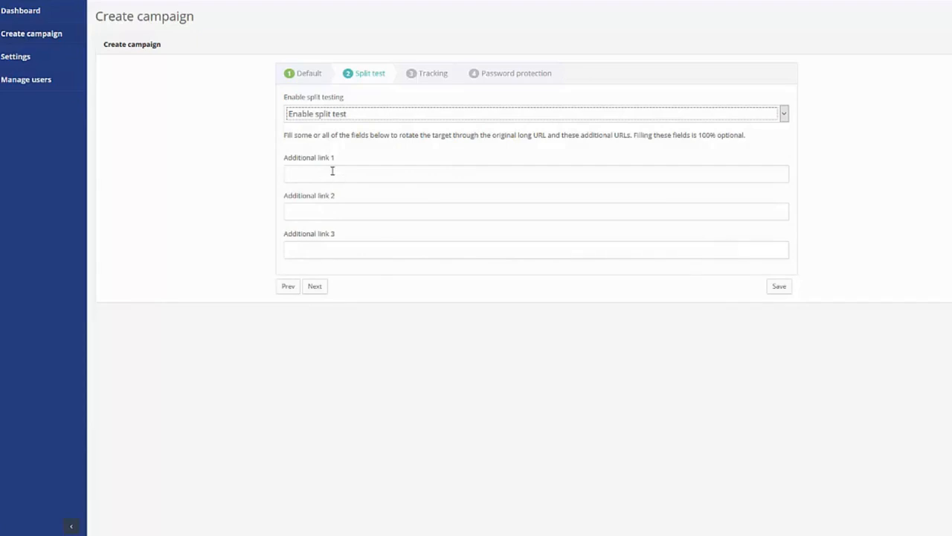
pyautogui.click(331, 114)
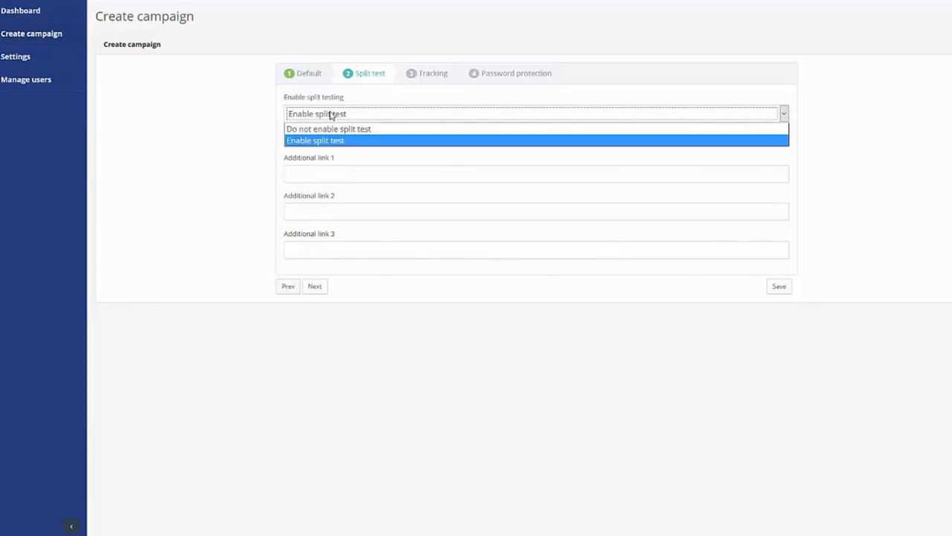
pyautogui.click(332, 130)
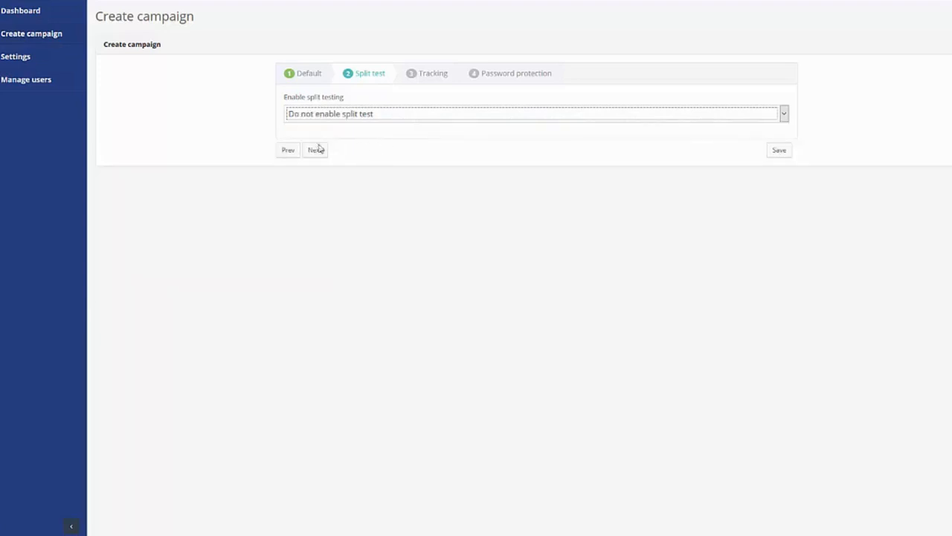
pyautogui.click(435, 72)
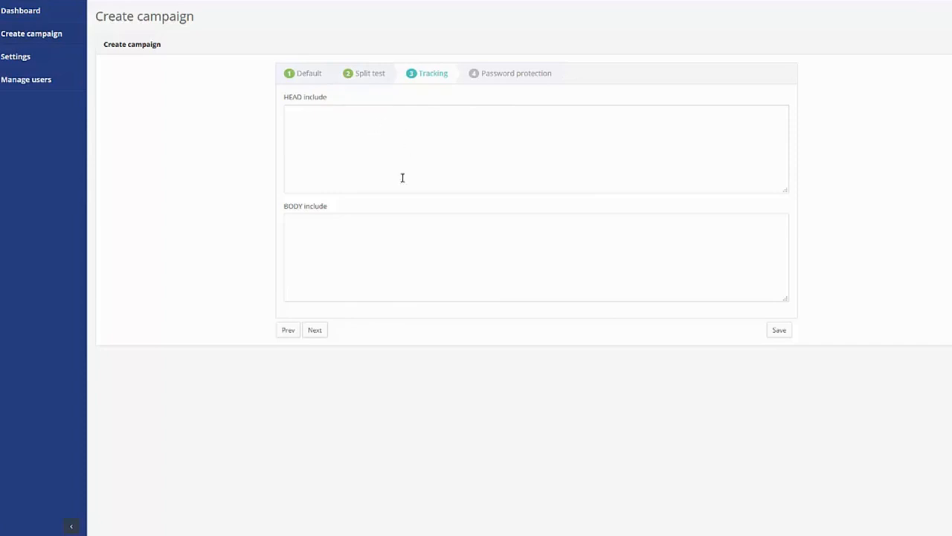
# Step: Leave the HEAD and BODY include fields blank and go to Password protection
pyautogui.click(345, 228)
pyautogui.click(325, 146)
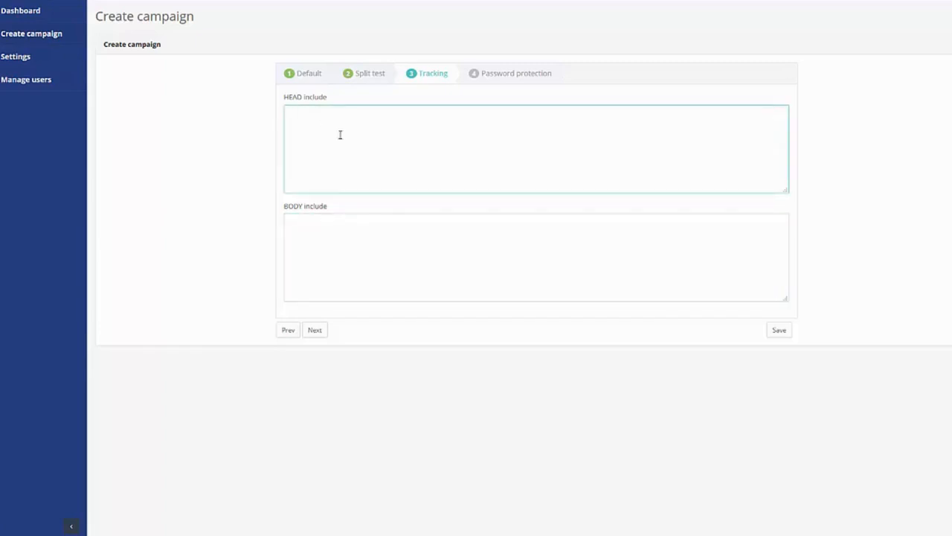
pyautogui.click(351, 215)
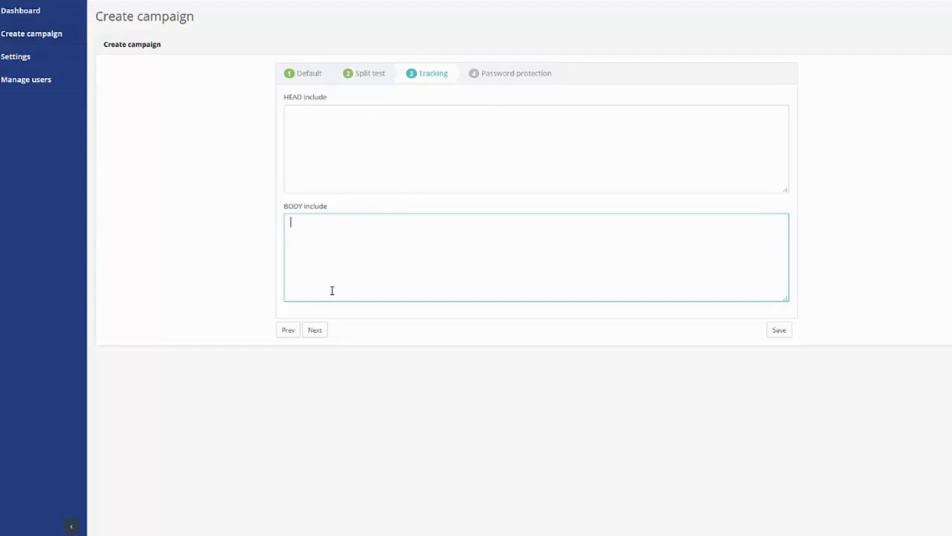
pyautogui.click(515, 77)
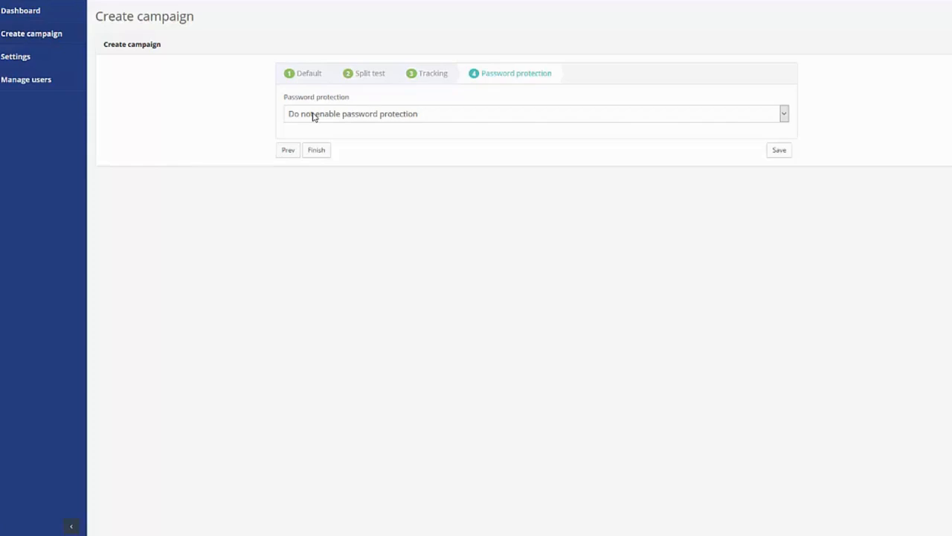
# Step: Enable password protection and enter the campaign password
pyautogui.click(313, 116)
pyautogui.click(324, 141)
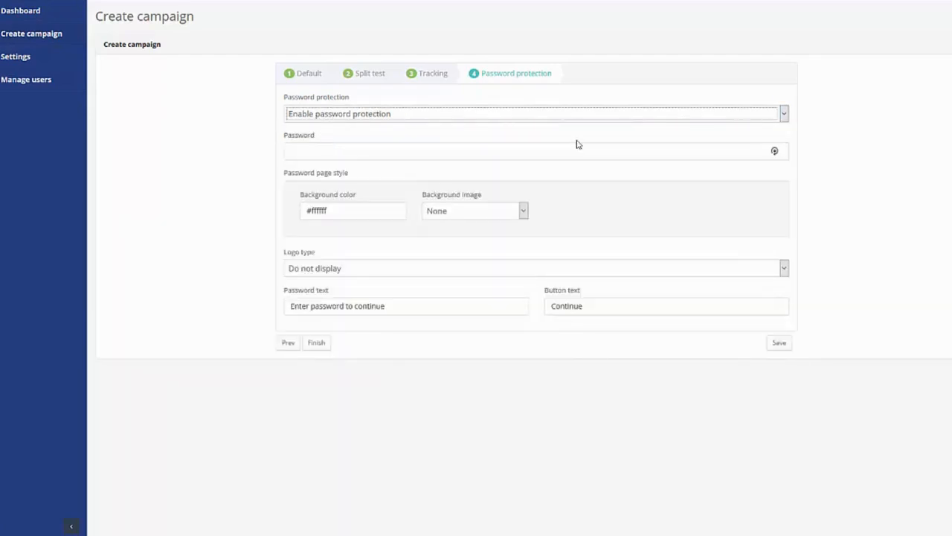
pyautogui.click(386, 147)
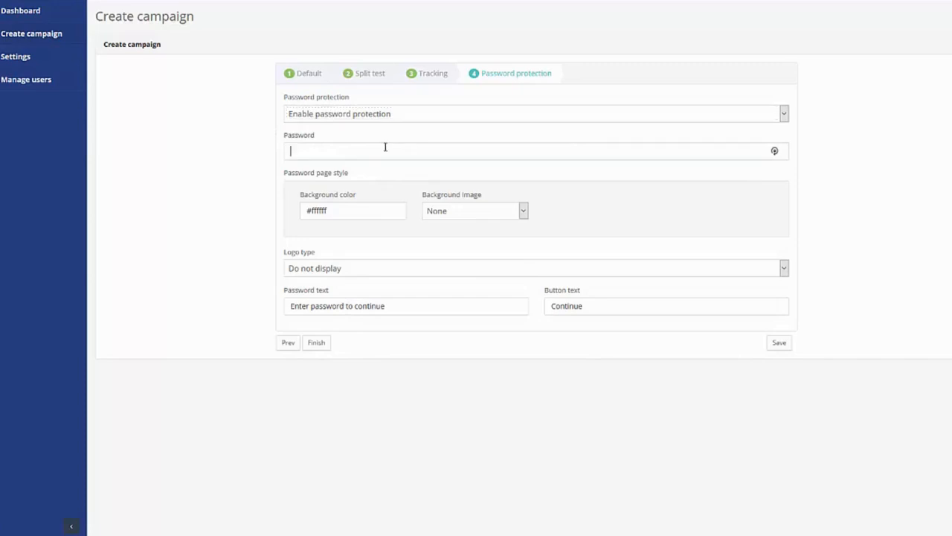
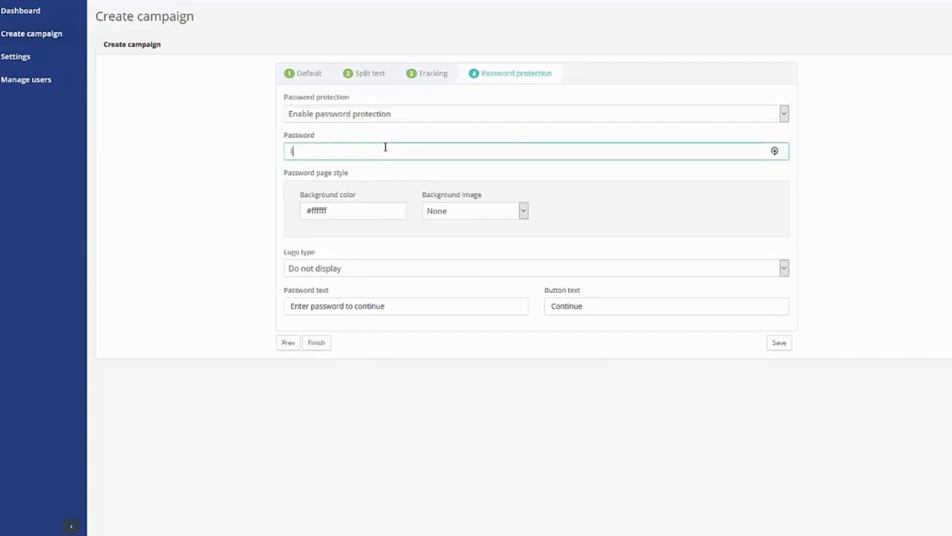
pyautogui.press('Tab')
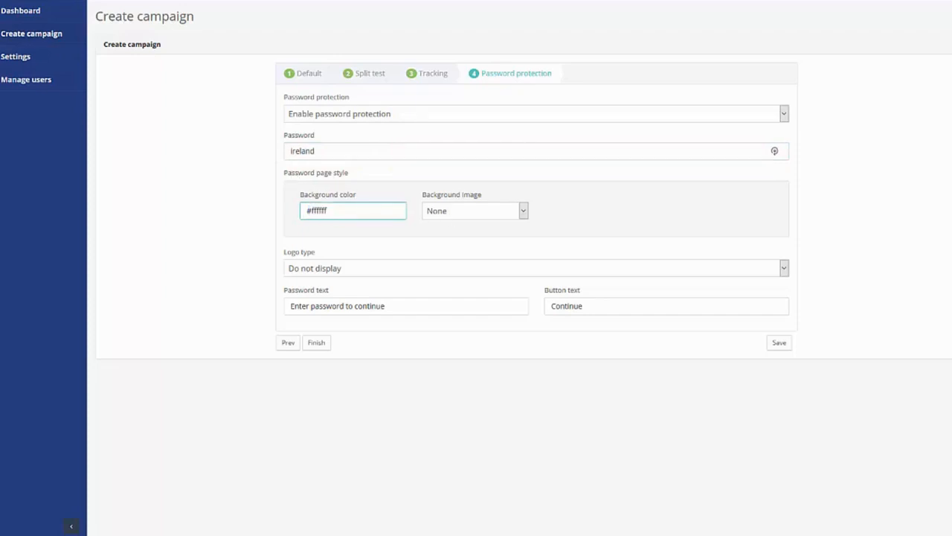
# Step: Choose 'Select from library' as the password page's background image source
pyautogui.click(296, 248)
pyautogui.click(461, 215)
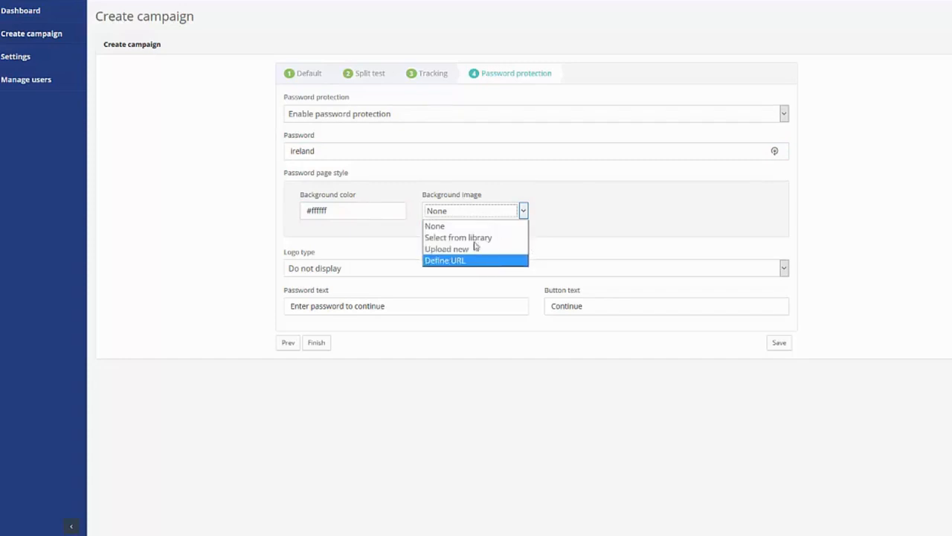
pyautogui.press('Return')
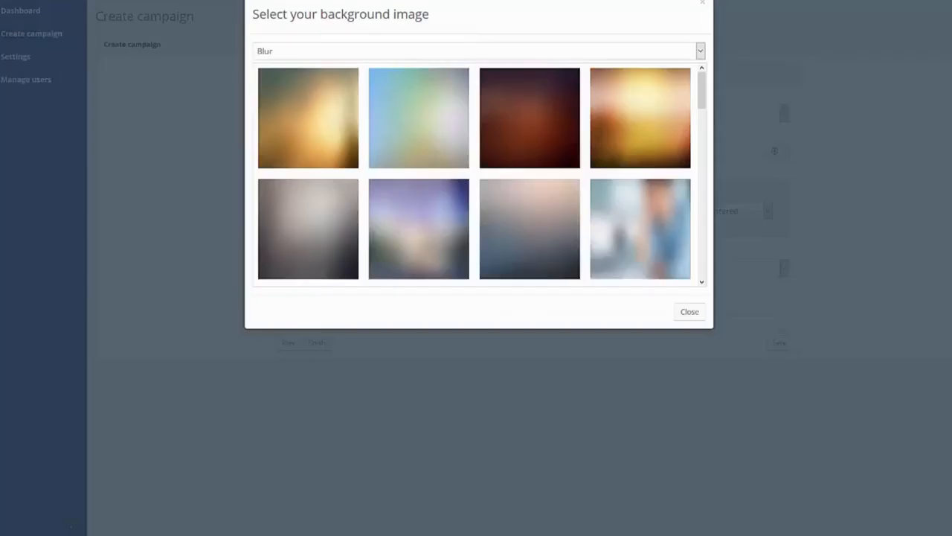
# Step: Pick the blue blurred thumbnail from the image library as the background
pyautogui.moveTo(701, 88); pyautogui.dragTo(703, 198)
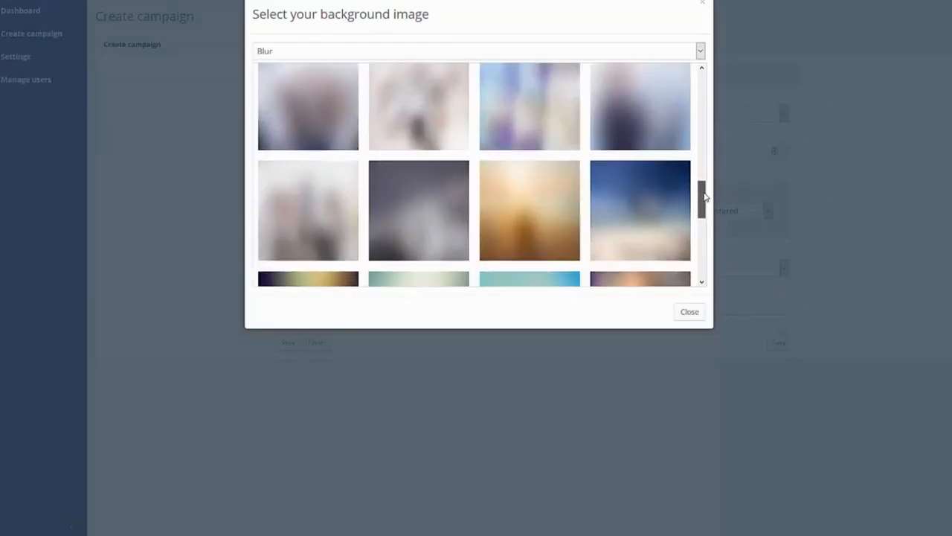
pyautogui.click(652, 186)
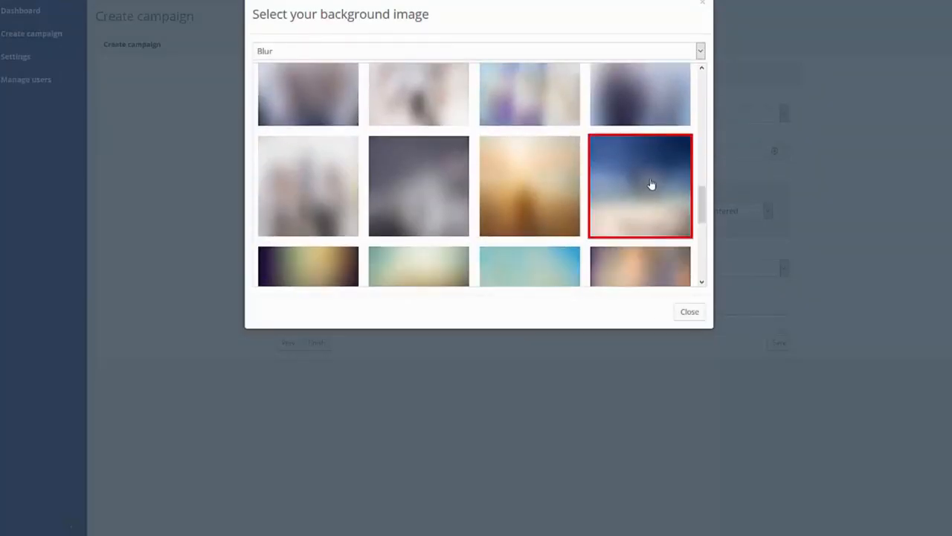
pyautogui.click(689, 313)
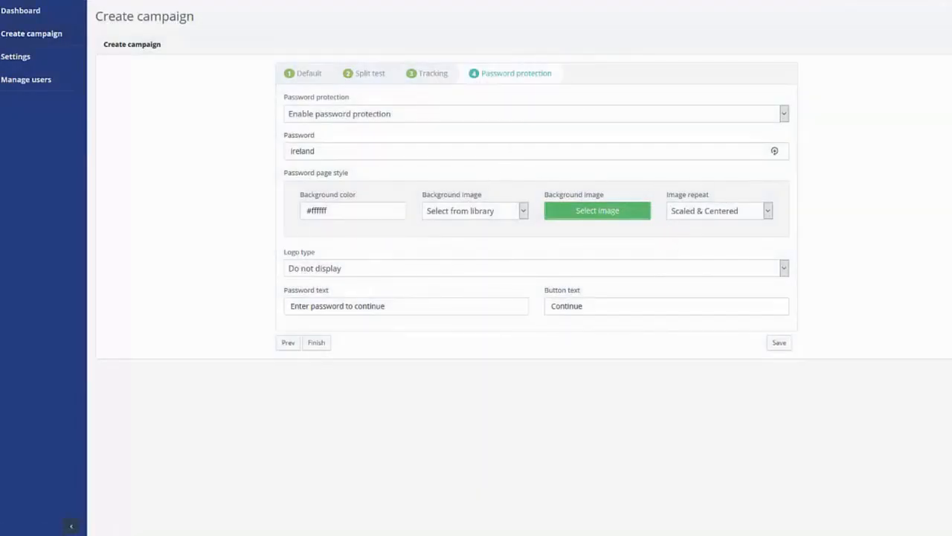
# Step: Set image repeat to 'Streched 100%', keep logo type 'Do not display', and save the campaign
pyautogui.click(736, 213)
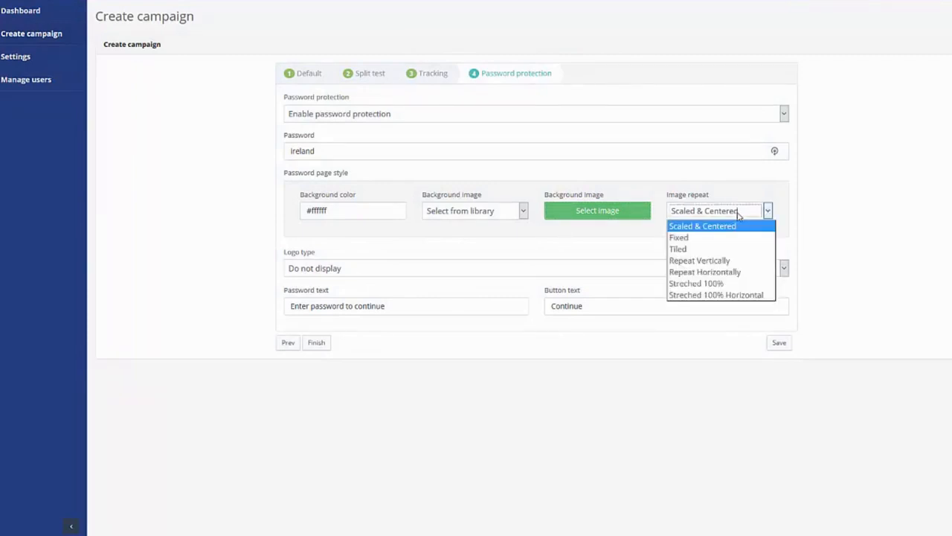
pyautogui.click(720, 283)
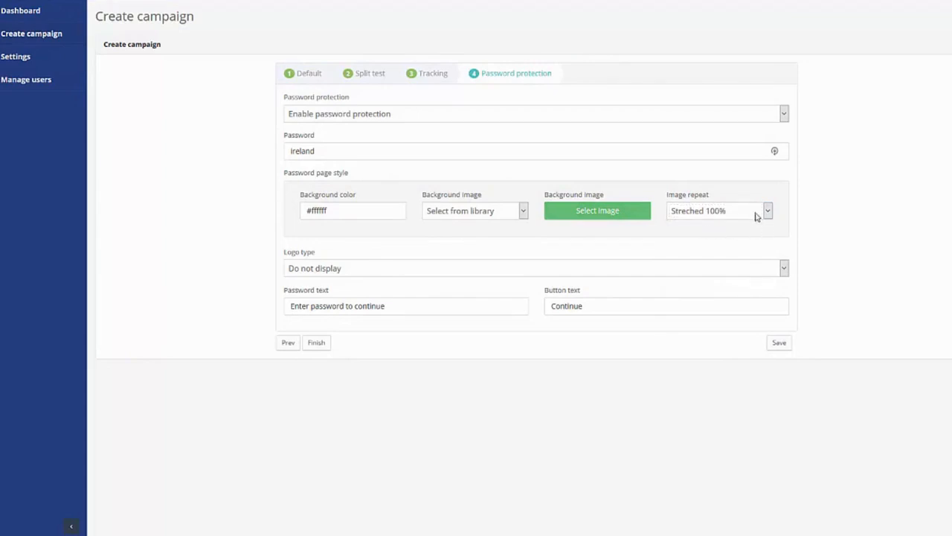
pyautogui.click(319, 269)
pyautogui.click(325, 270)
pyautogui.click(778, 342)
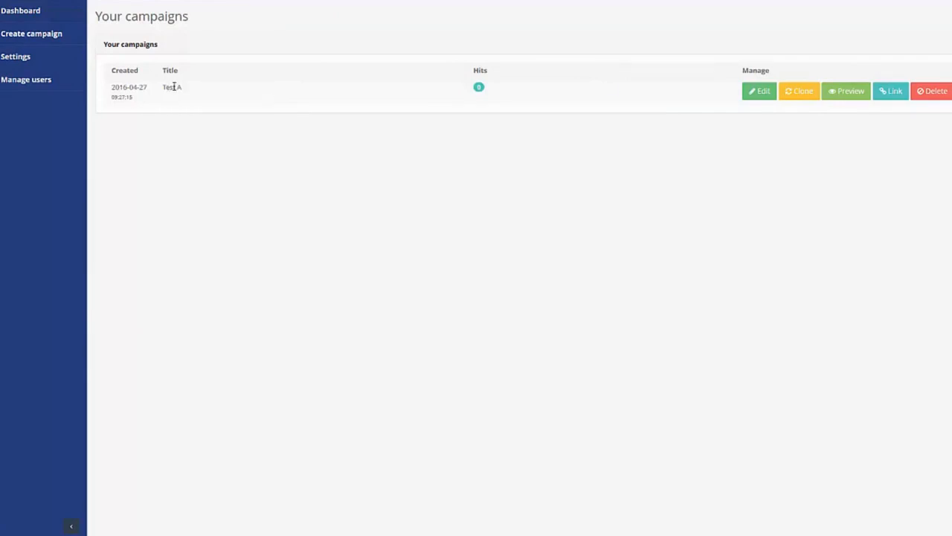
# Step: Rename the listed campaign from 'Test A' to 'Test AB' and check its 0 hits
pyautogui.click(174, 87)
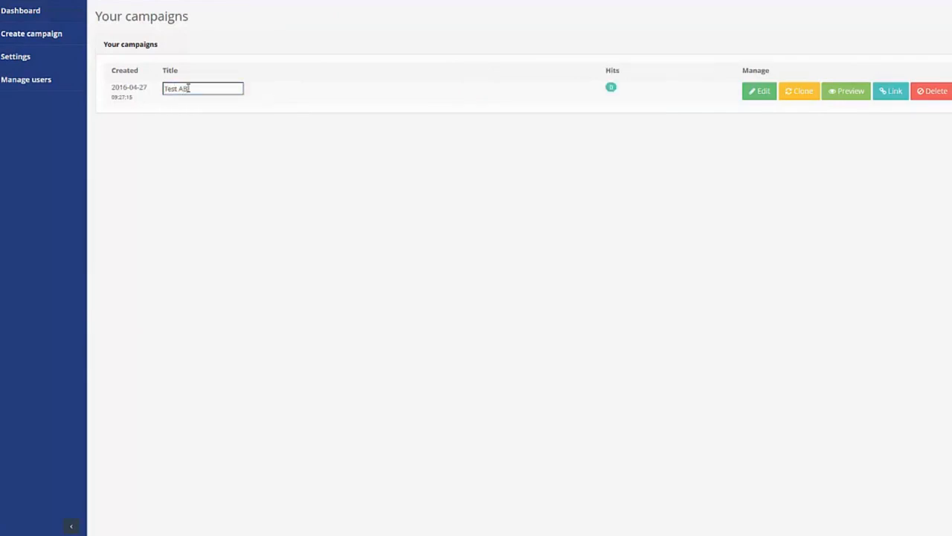
pyautogui.press('Return')
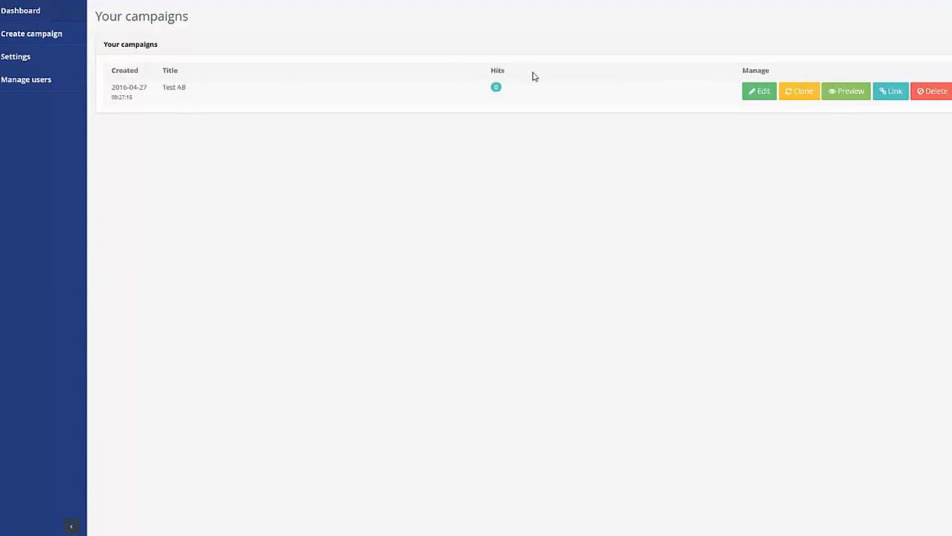
pyautogui.click(496, 89)
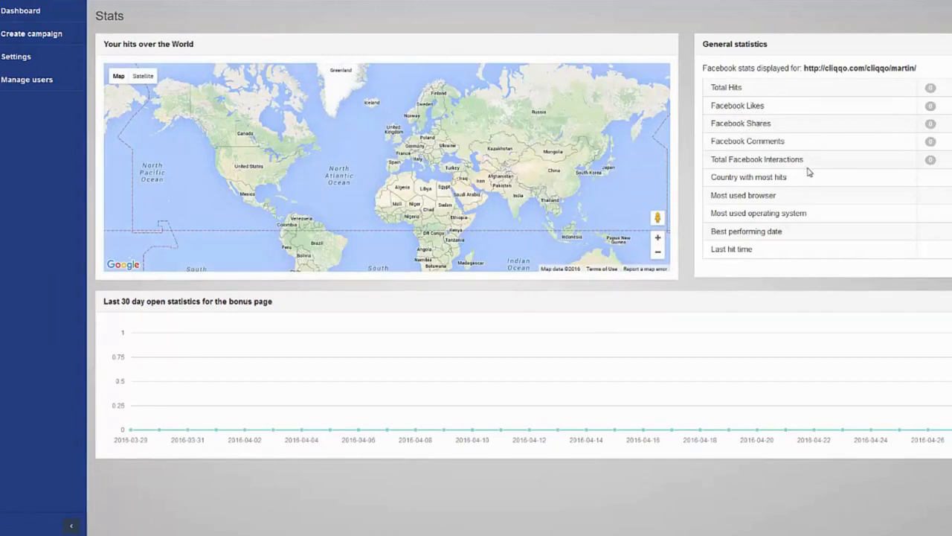
pyautogui.hotkey('alt', 'Left')
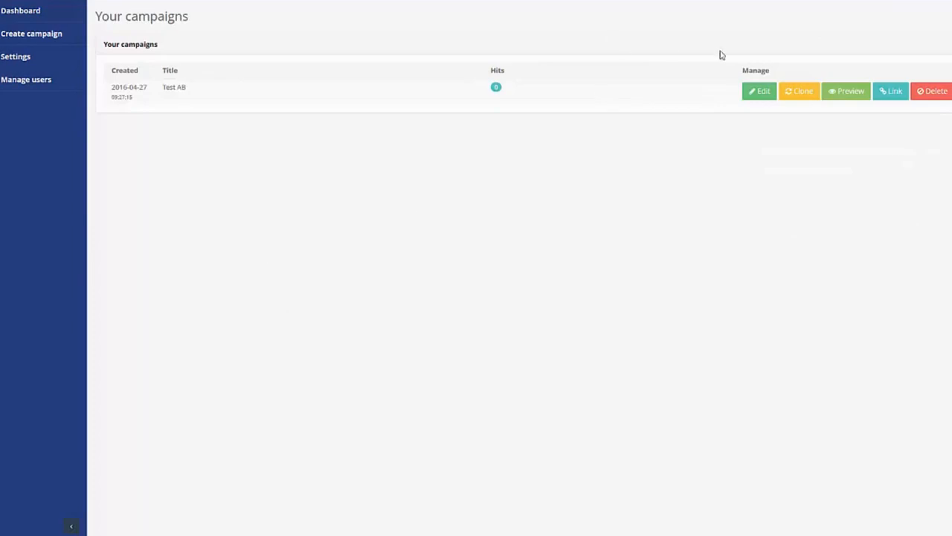
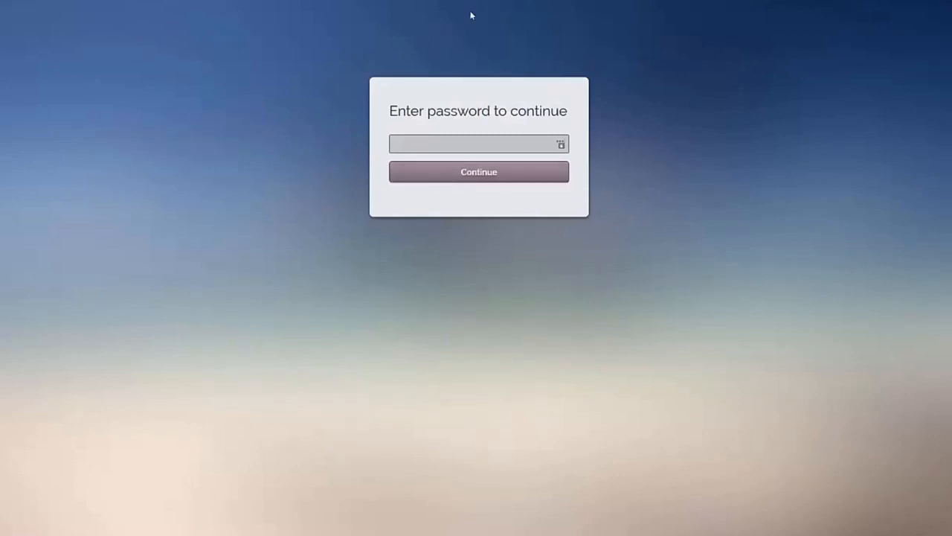
# Step: Enter the campaign password on the blurred gate page and submit it with Continue
pyautogui.click(446, 144)
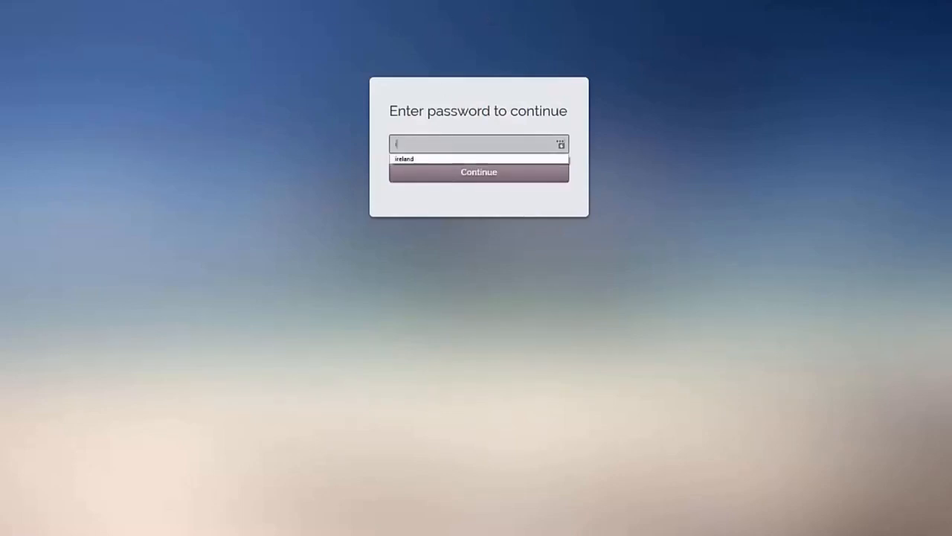
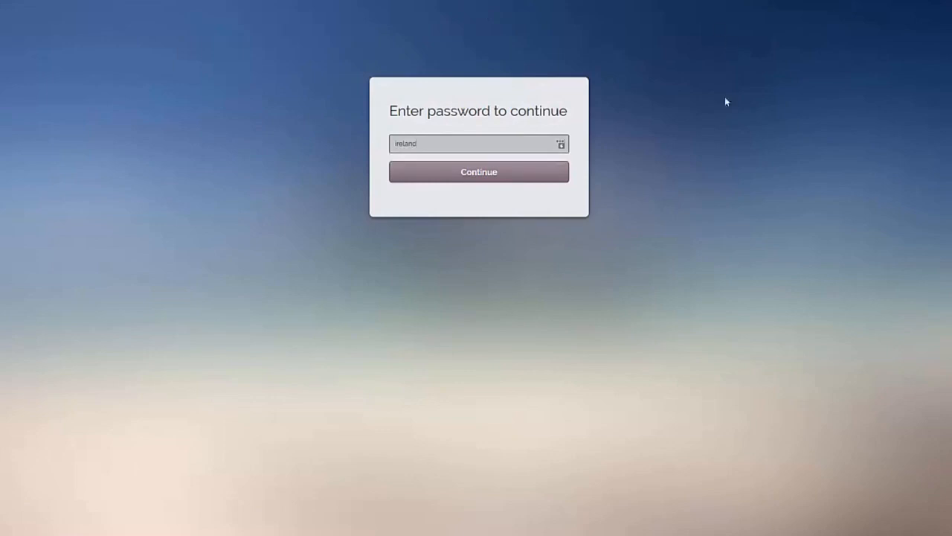
pyautogui.click(465, 184)
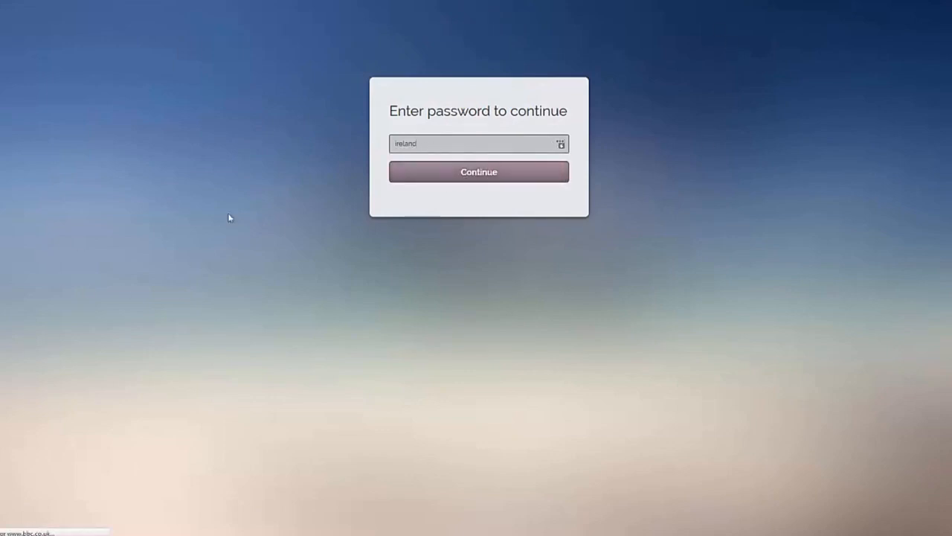